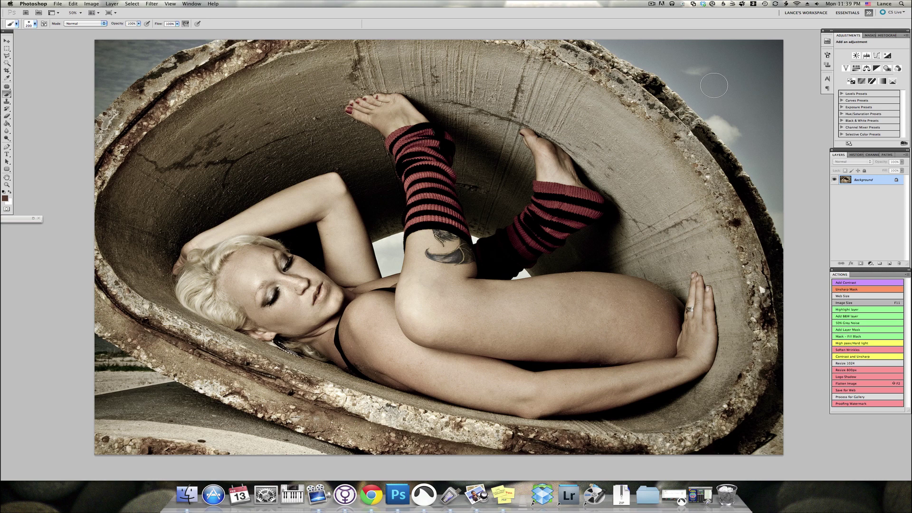
Start a Color Range selection by sampling the skin tone on the thigh and set Fuzziness to 59.
click(131, 5)
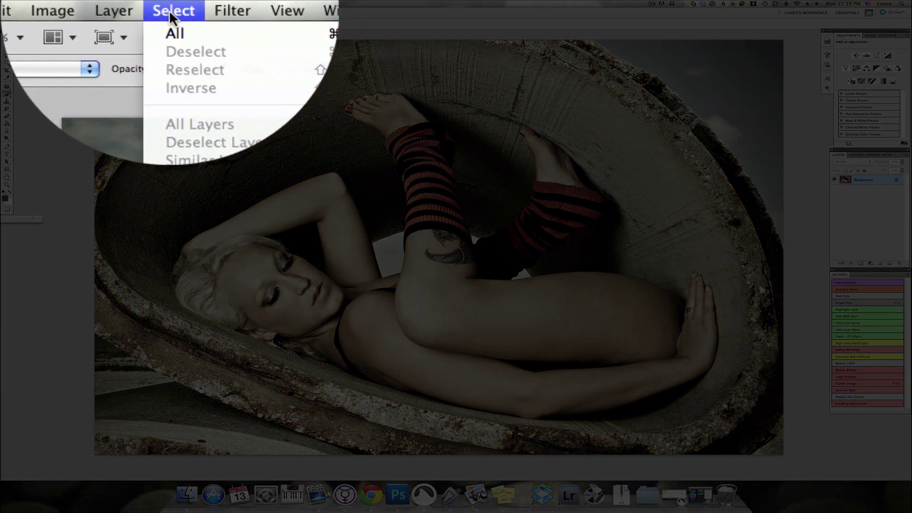
click(142, 60)
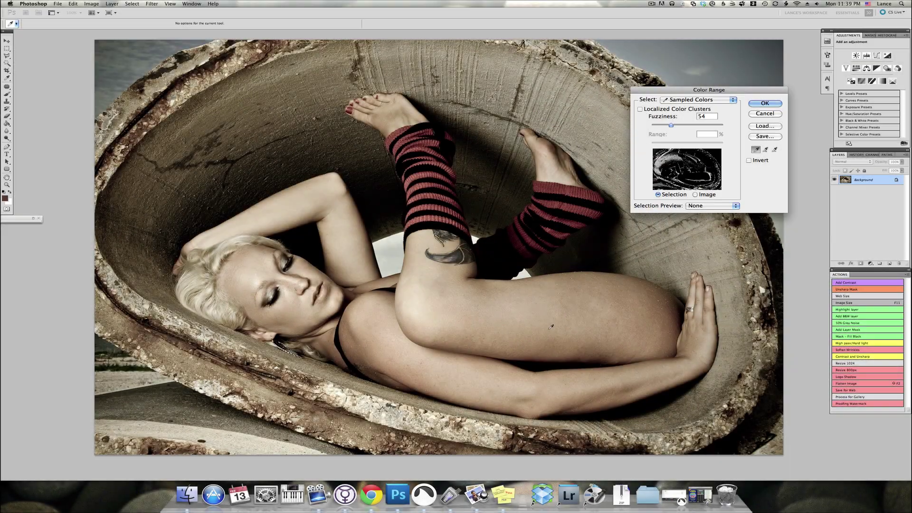
click(552, 327)
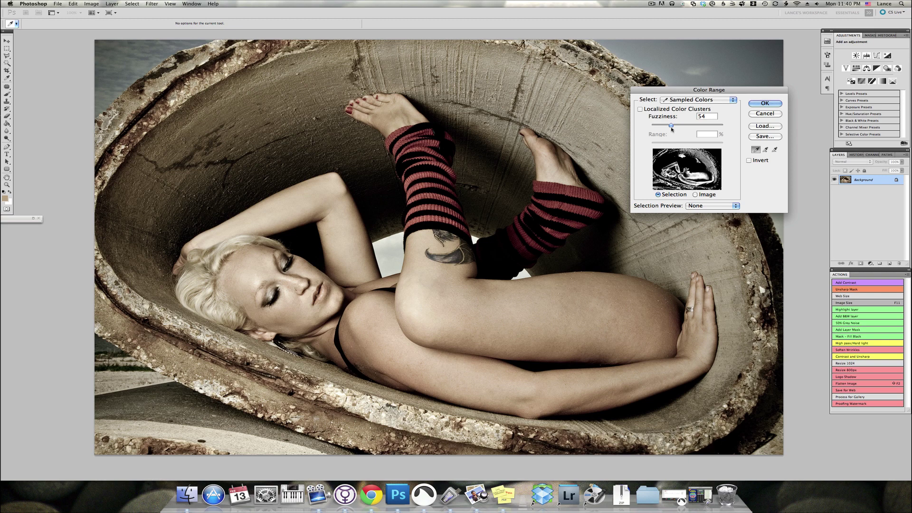
mouse_move(671, 126)
mouse_down()
mouse_move(699, 127)
mouse_move(673, 126)
mouse_up()
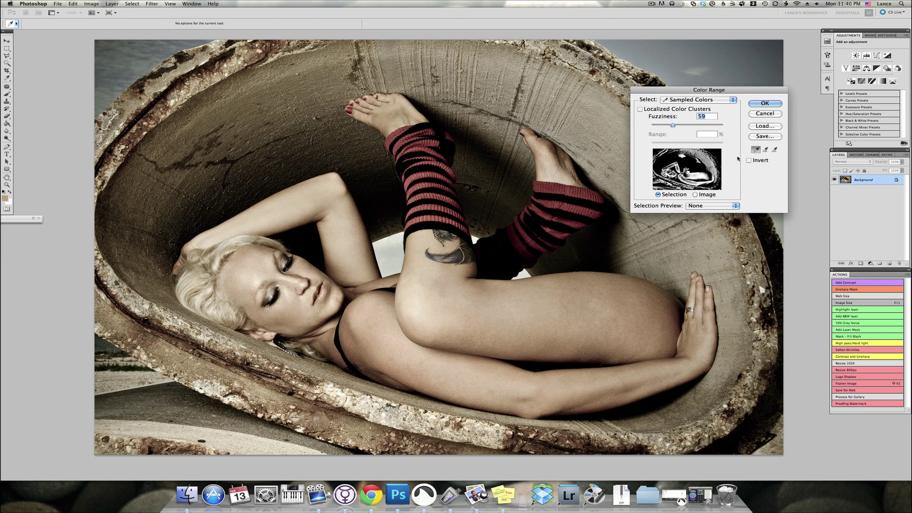
Add more skin tones from the knee, upper thigh and thigh's lower edge to the Color Range sample and apply the selection.
click(765, 149)
click(417, 307)
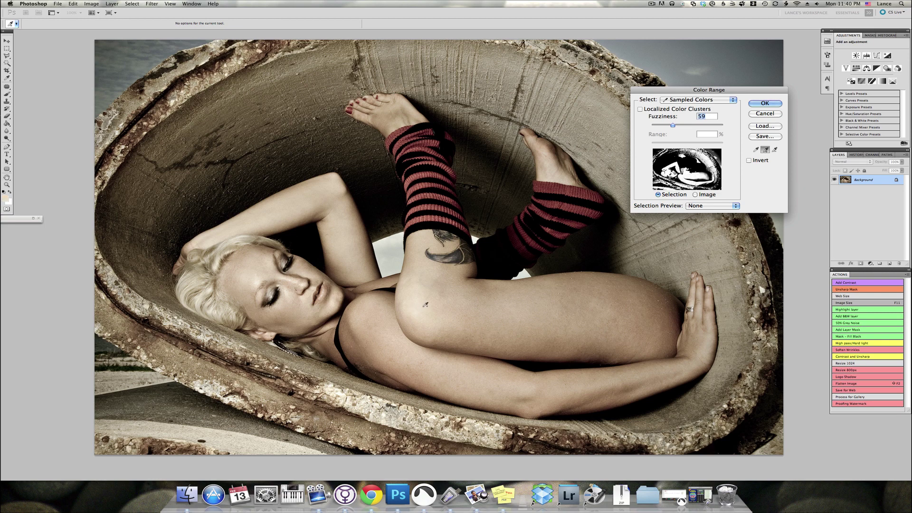
click(628, 305)
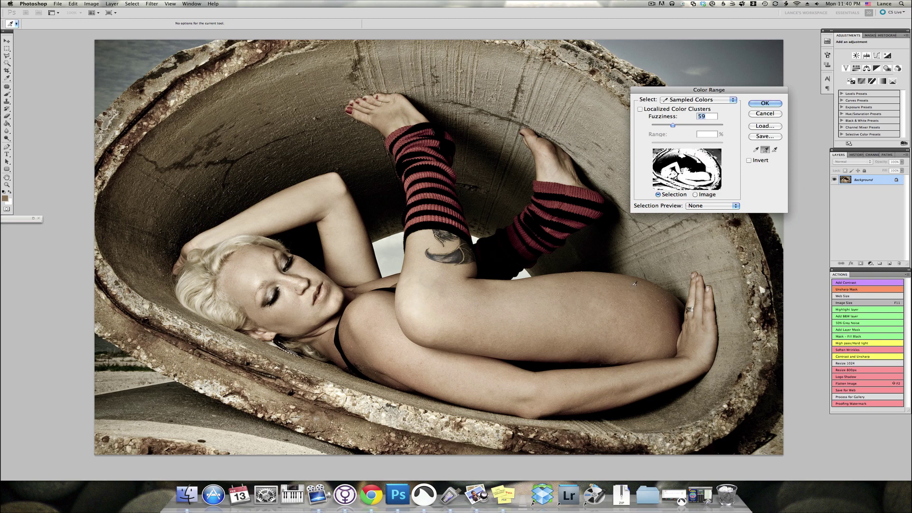
click(555, 354)
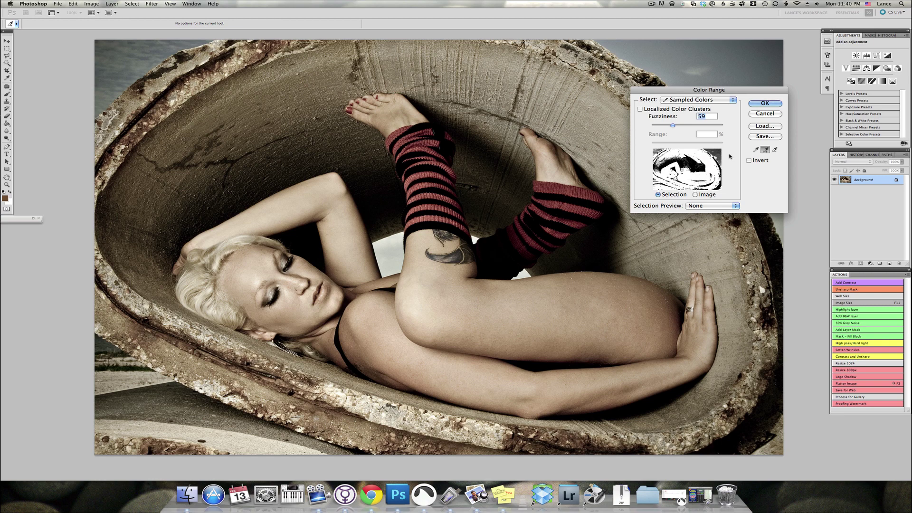
click(765, 103)
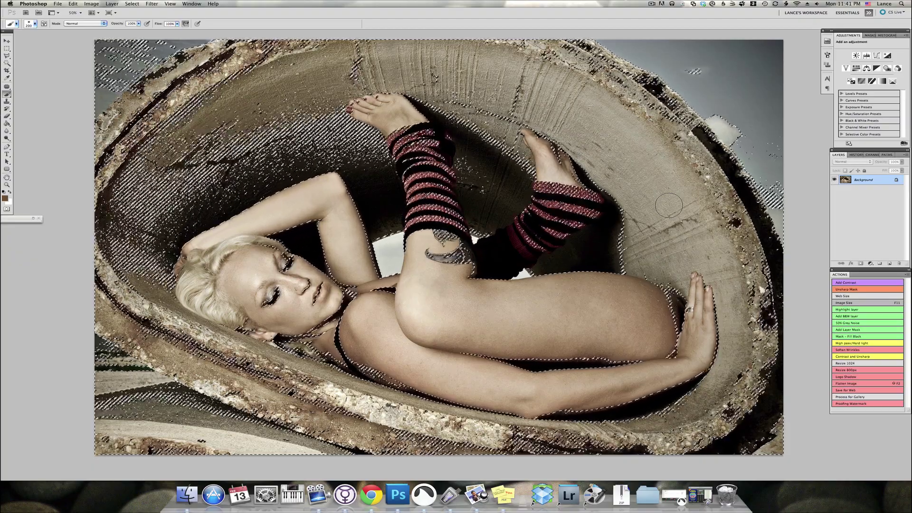
Copy the selected skin tones to a new layer and check it briefly with the background hidden.
key(super+j)
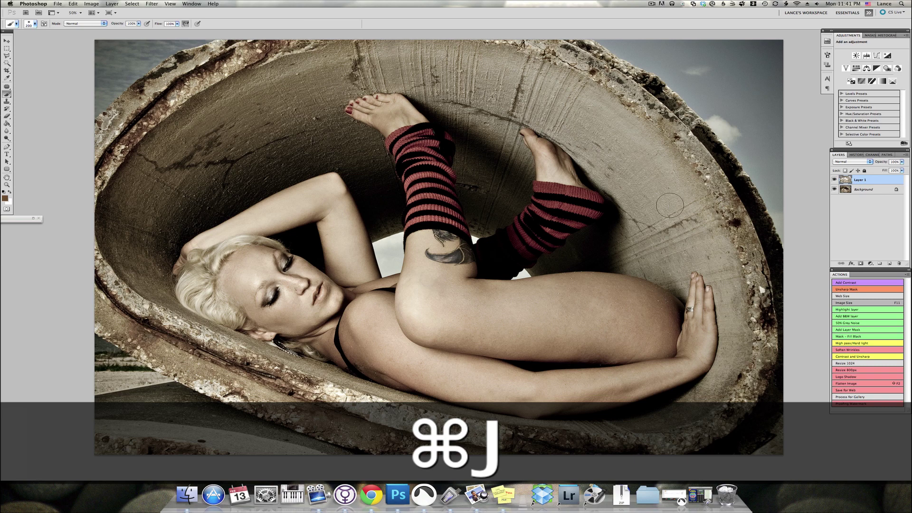
click(835, 191)
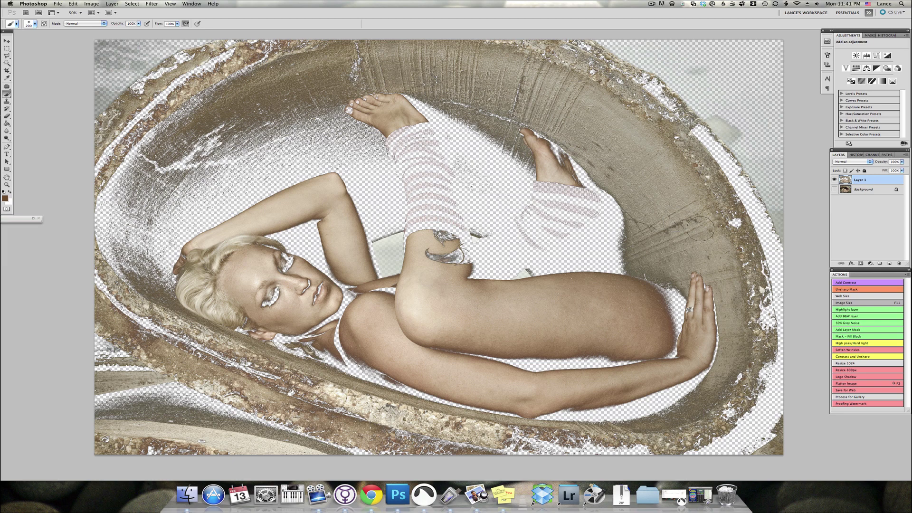
click(833, 190)
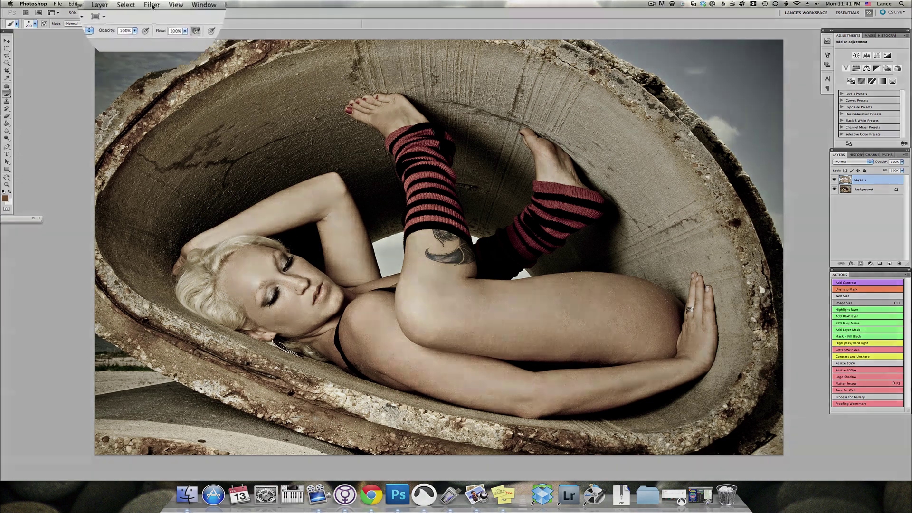
Apply a Surface Blur to the skin layer with a radius of 37 pixels and a threshold of 18 levels.
click(152, 4)
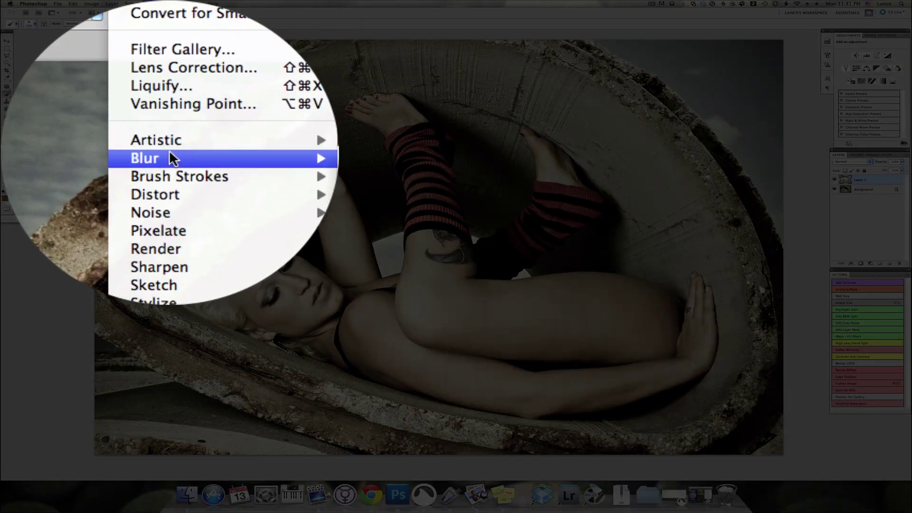
mouse_move(170, 151)
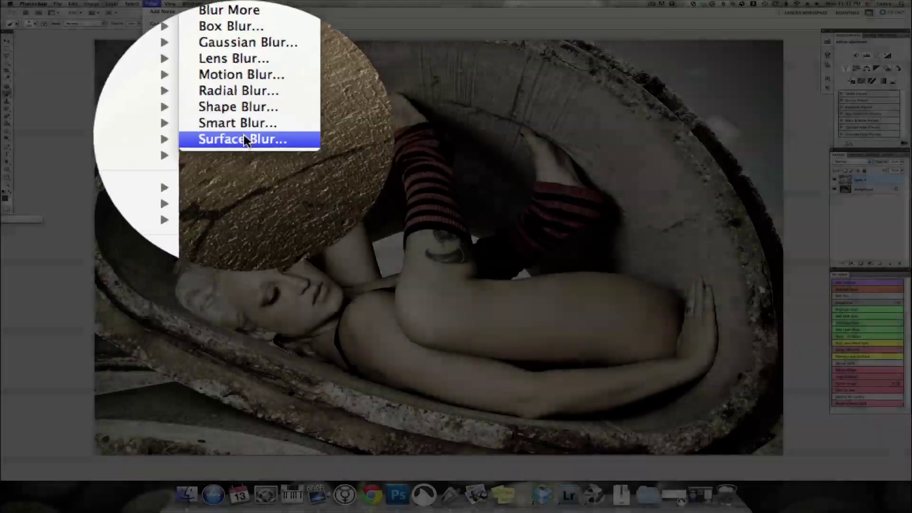
click(243, 164)
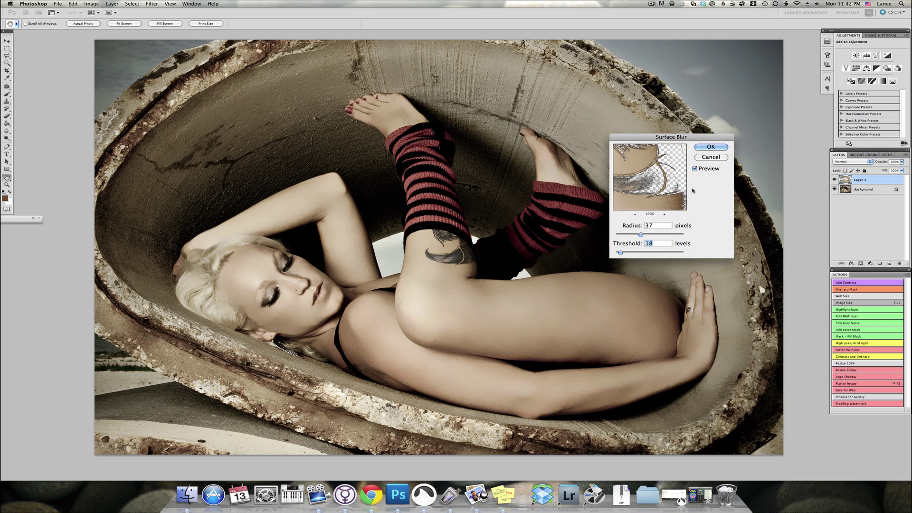
click(710, 147)
Add a layer mask to the blurred layer and invert it to black, with the Brush tool active.
key(b)
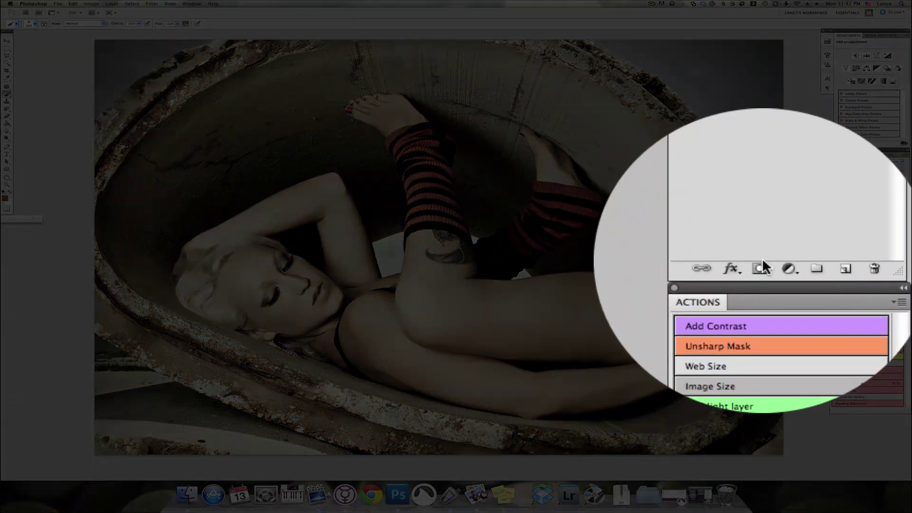
click(761, 265)
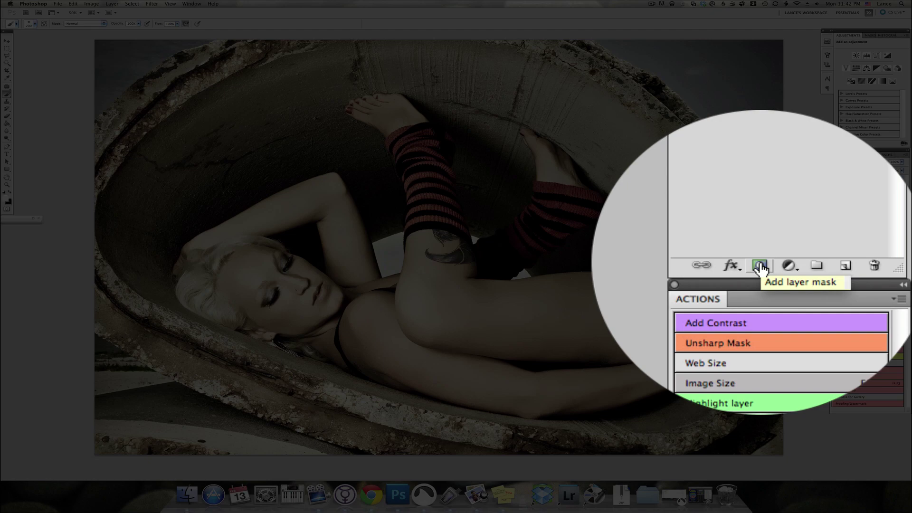
click(861, 263)
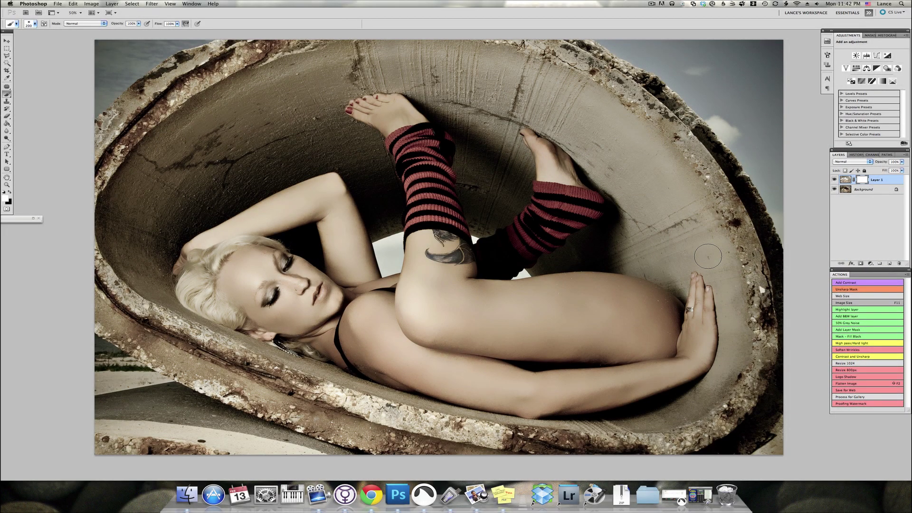
key(super+i)
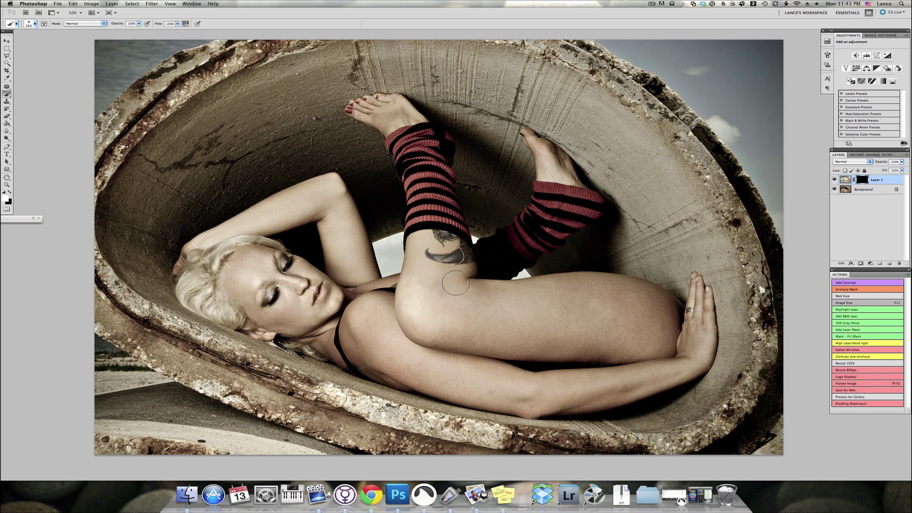
Paint white on the layer mask over the model's skin areas to reveal the blur there.
mouse_move(448, 285)
mouse_down()
mouse_move(424, 311)
mouse_move(423, 328)
mouse_up()
mouse_move(376, 368)
mouse_down()
mouse_move(418, 385)
mouse_move(569, 407)
mouse_move(645, 383)
mouse_move(604, 386)
mouse_up()
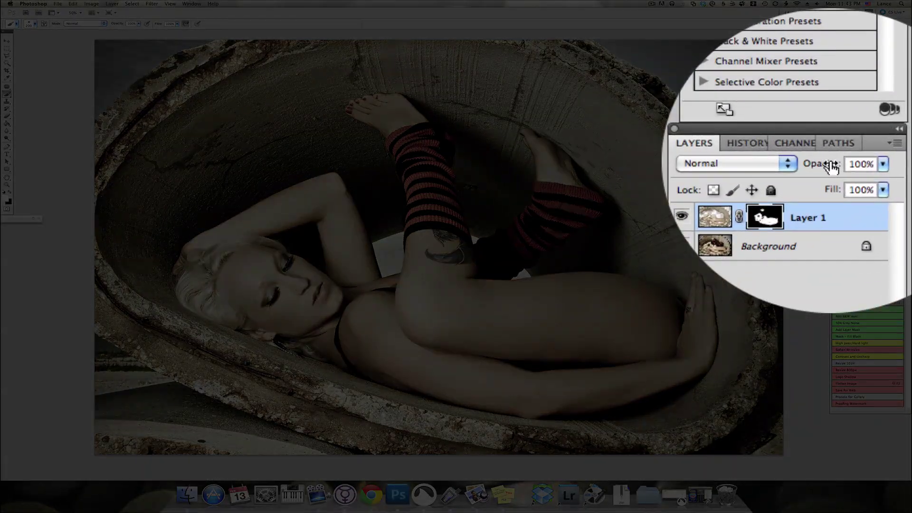
Lower the blurred layer's opacity to about 65%, toggling its visibility to compare before and after.
drag(832, 166, 788, 168)
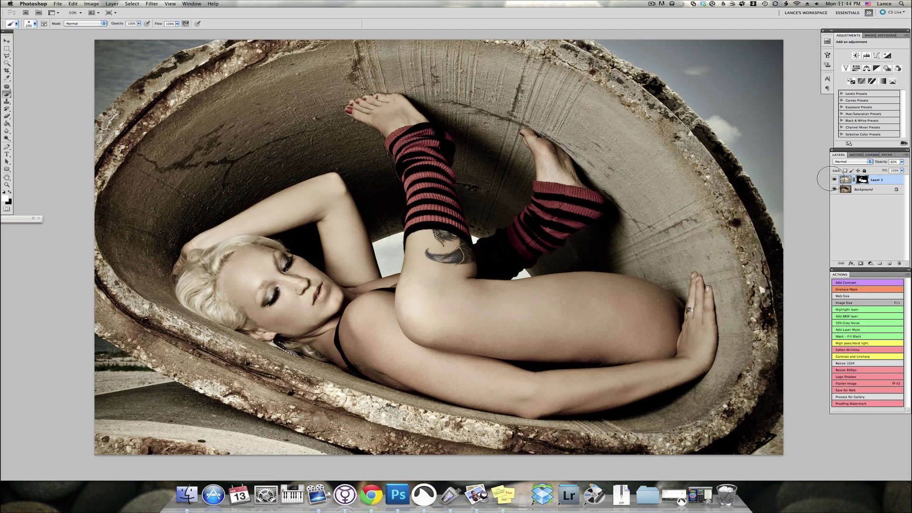
click(834, 180)
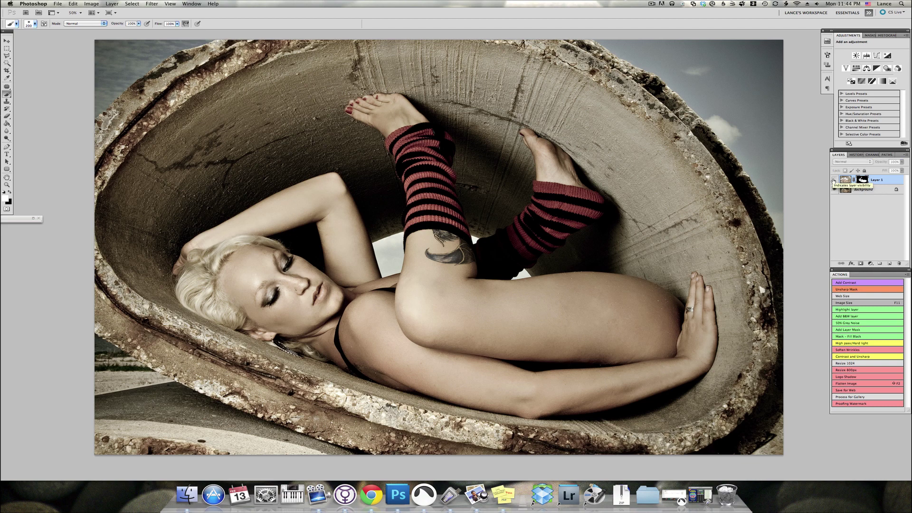
click(834, 179)
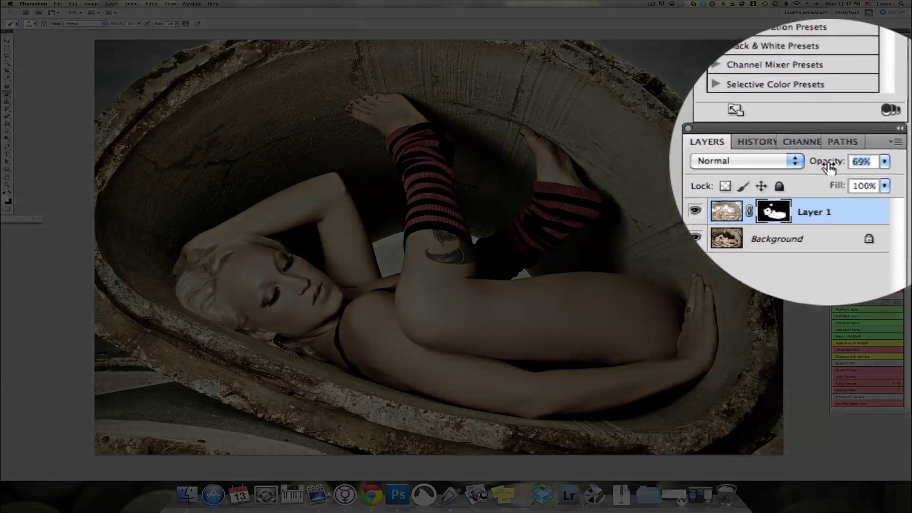
drag(881, 164, 882, 164)
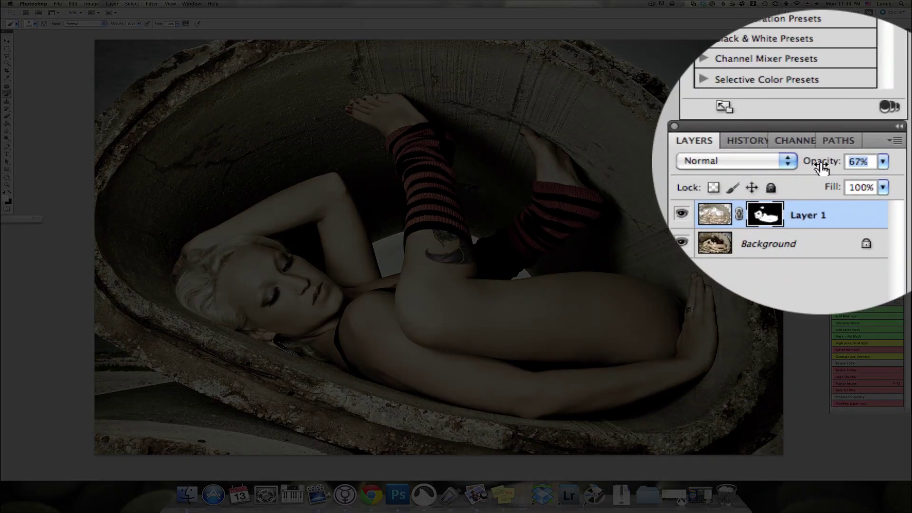
drag(821, 167, 819, 168)
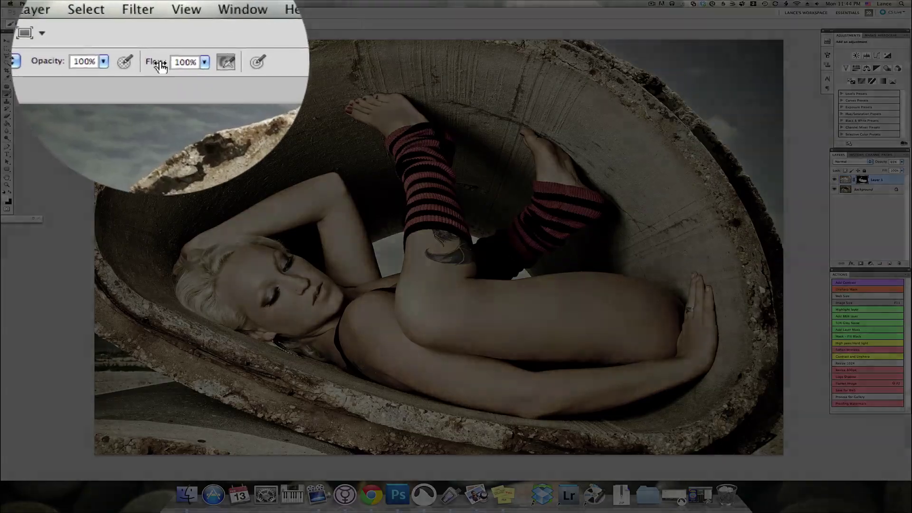
Reduce the brush flow, switch the painting color to black and shrink the brush to refine the skin mask.
drag(159, 24, 128, 26)
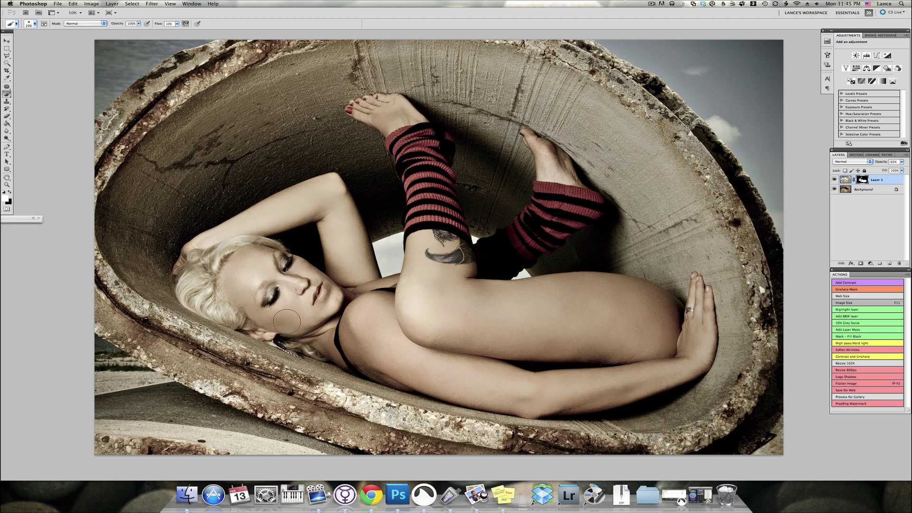
key(x)
key(bracketleft)
key(bracketleft)
drag(881, 164, 903, 164)
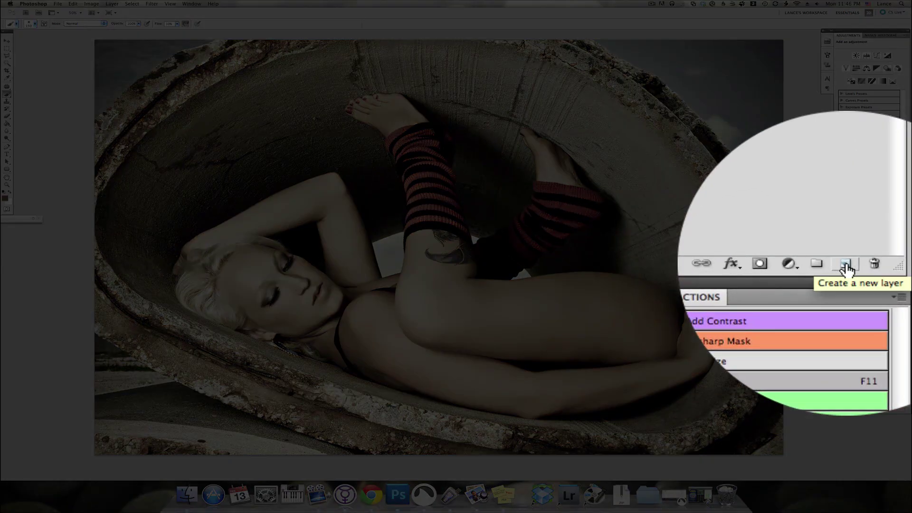
Create a new layer on top and fill it with 50% Gray.
click(890, 264)
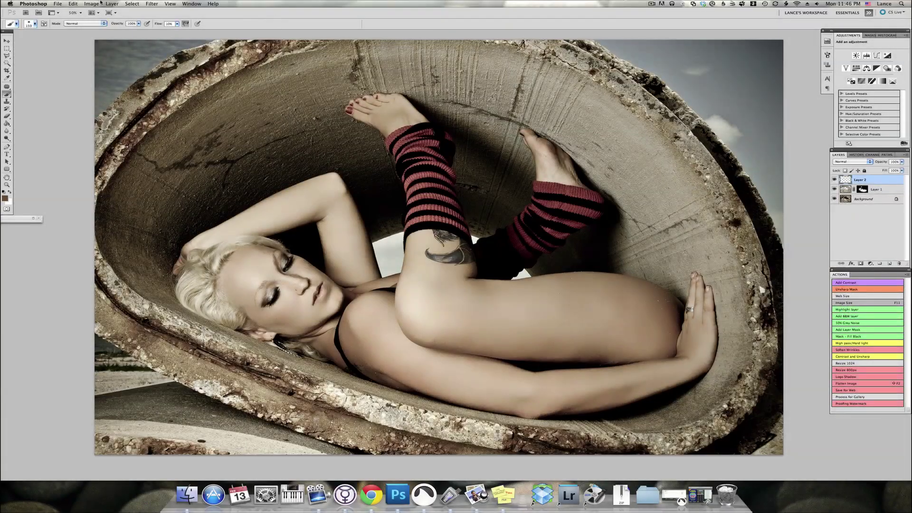
click(73, 3)
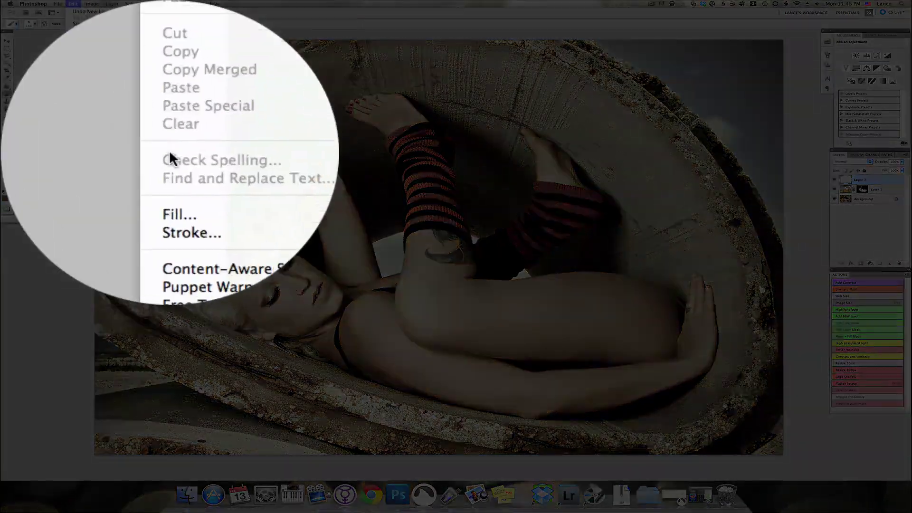
click(86, 123)
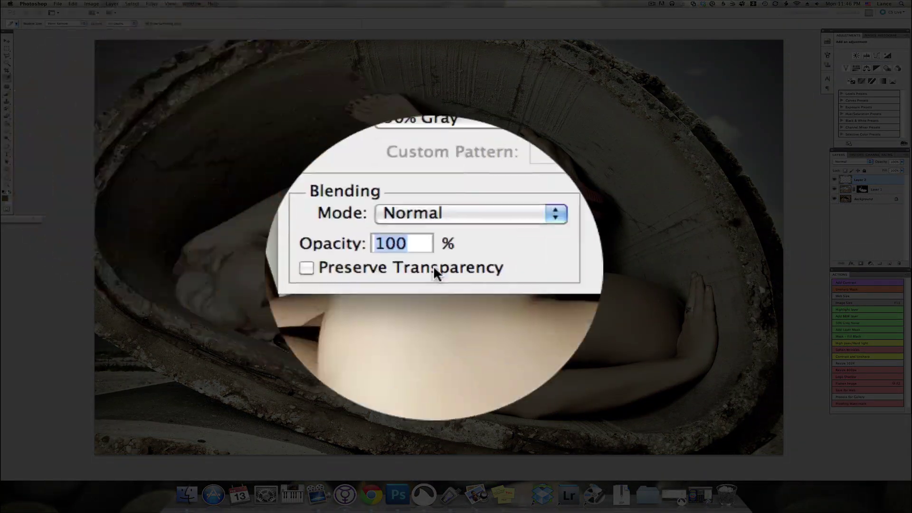
click(476, 218)
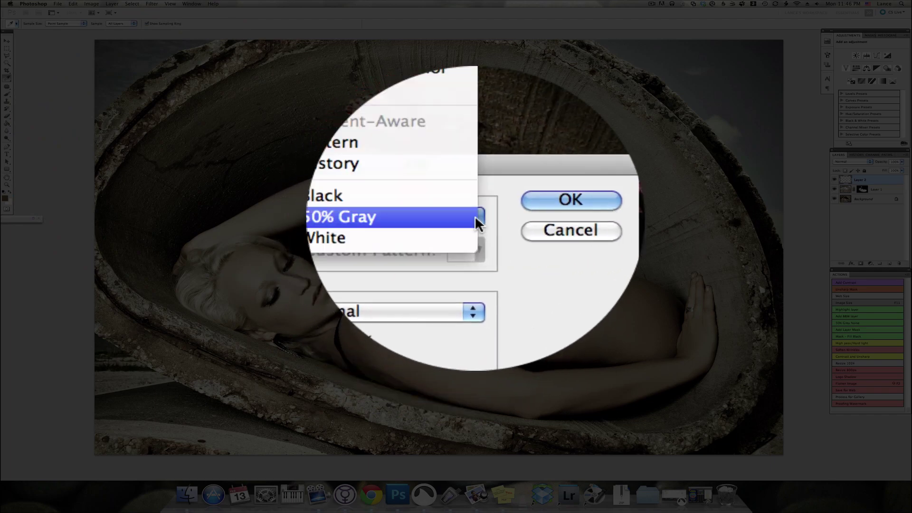
click(475, 216)
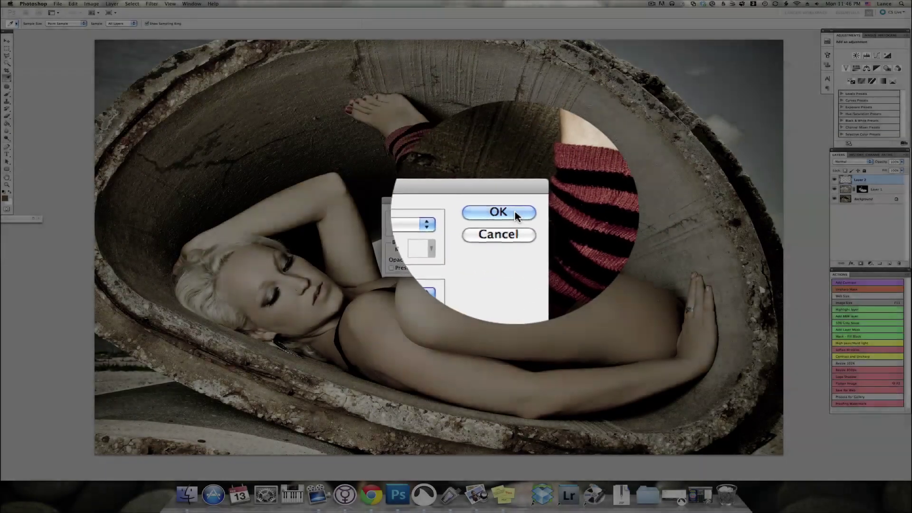
click(514, 211)
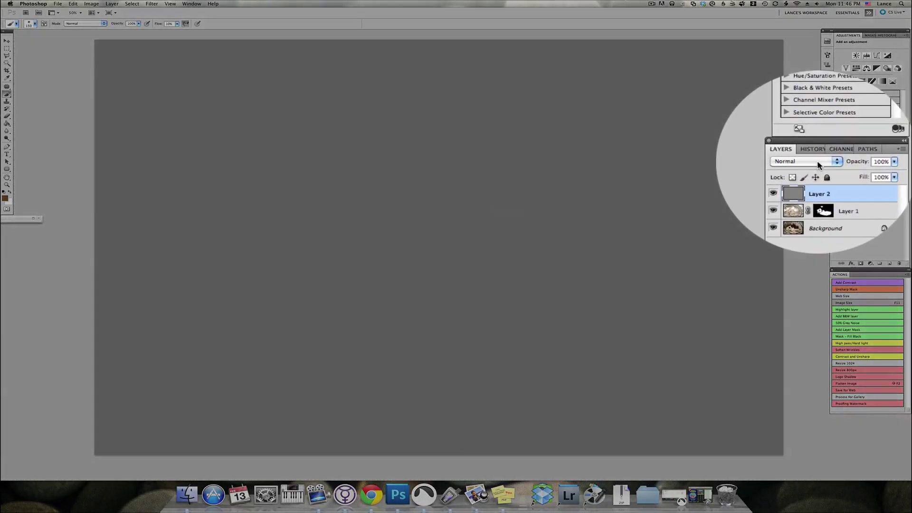
Set the gray layer's blend mode to Overlay.
click(858, 162)
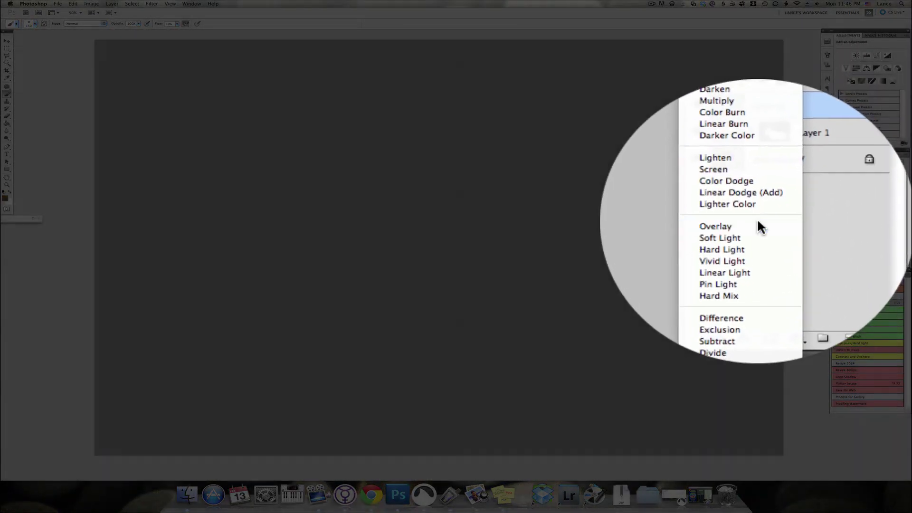
click(757, 219)
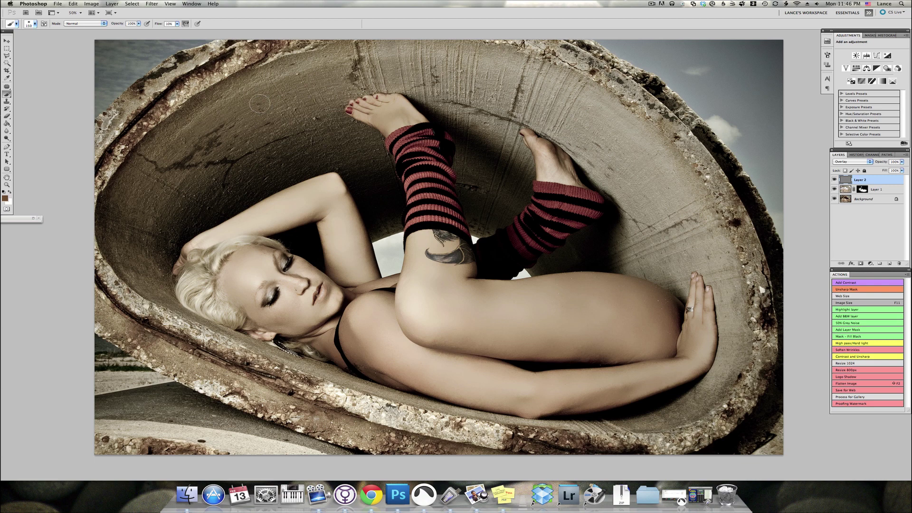
Apply the Add Noise filter to the gray Overlay layer with an amount of about 9.51%, Uniform distribution and Monochromatic.
click(152, 3)
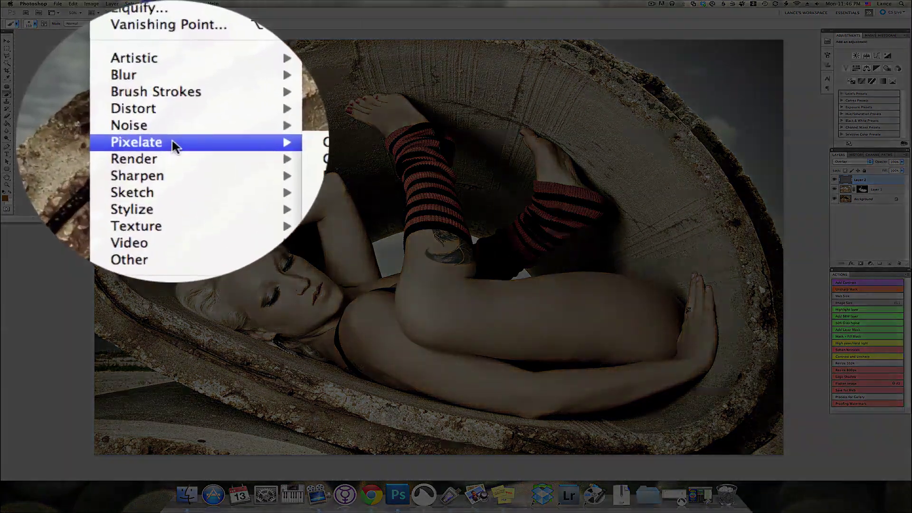
mouse_move(174, 150)
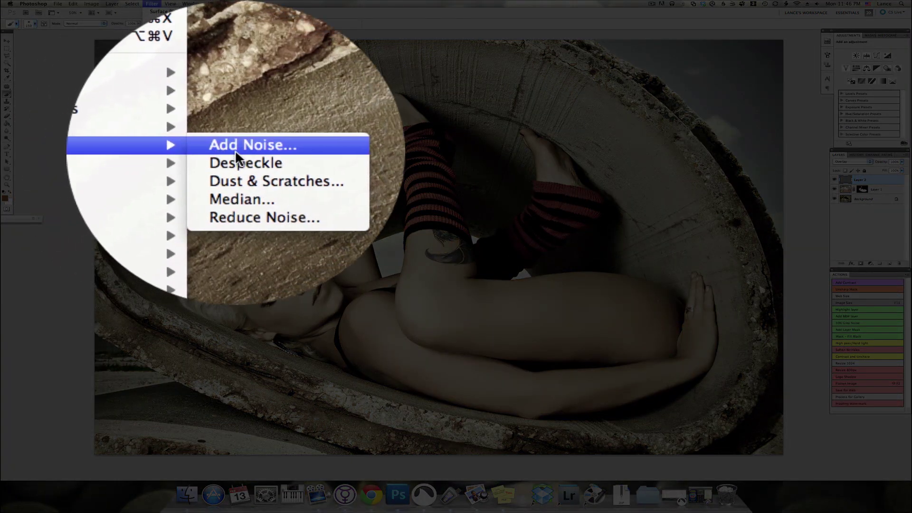
click(242, 150)
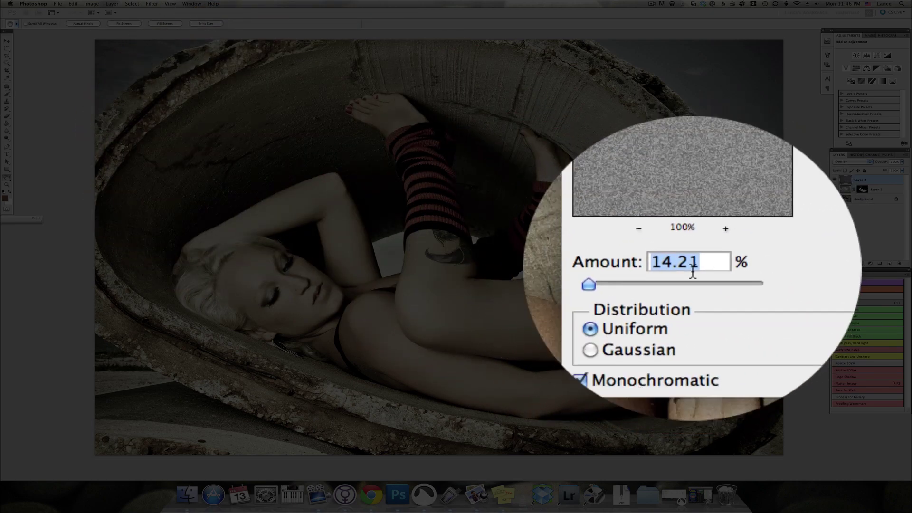
drag(658, 272, 656, 275)
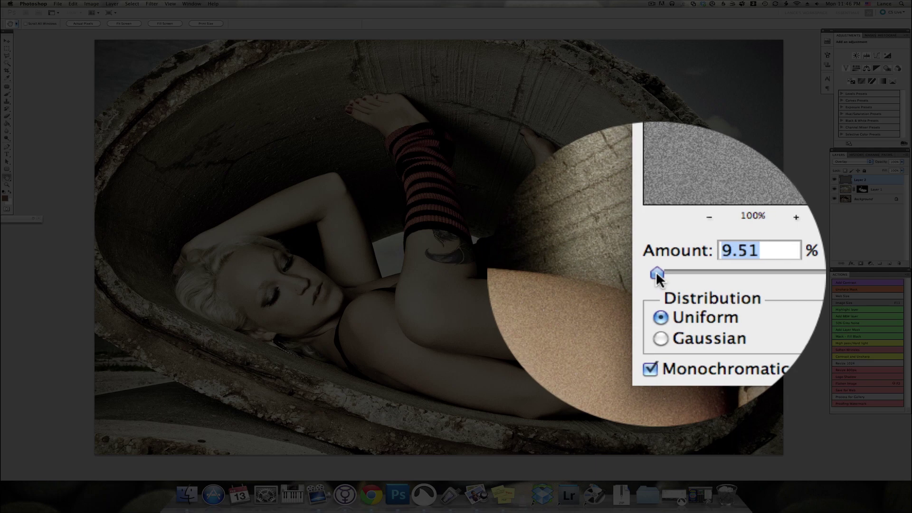
click(742, 187)
key(b)
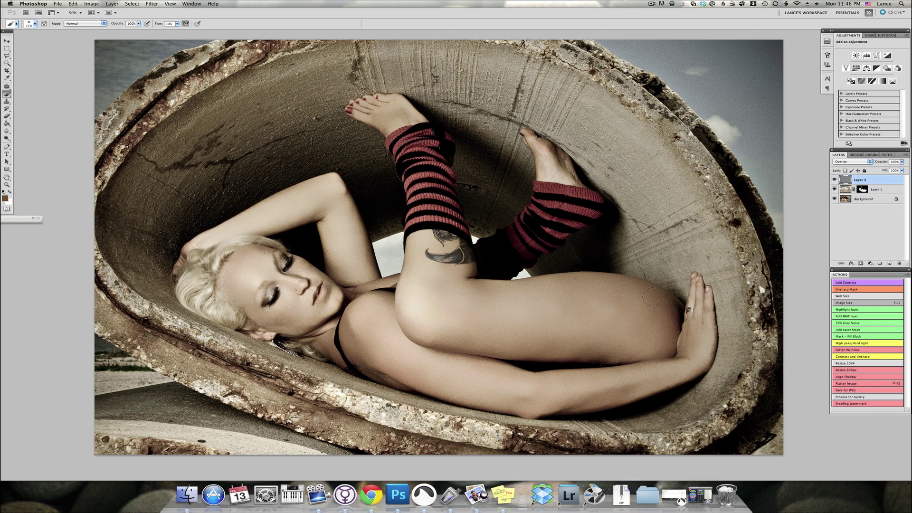
Adjust the opacity of the gray noise layer and hide the layer to judge the skin without it.
drag(885, 163, 872, 164)
click(835, 180)
Select the masked blur layer, Layer 1, and lower its opacity to about 65%.
click(881, 190)
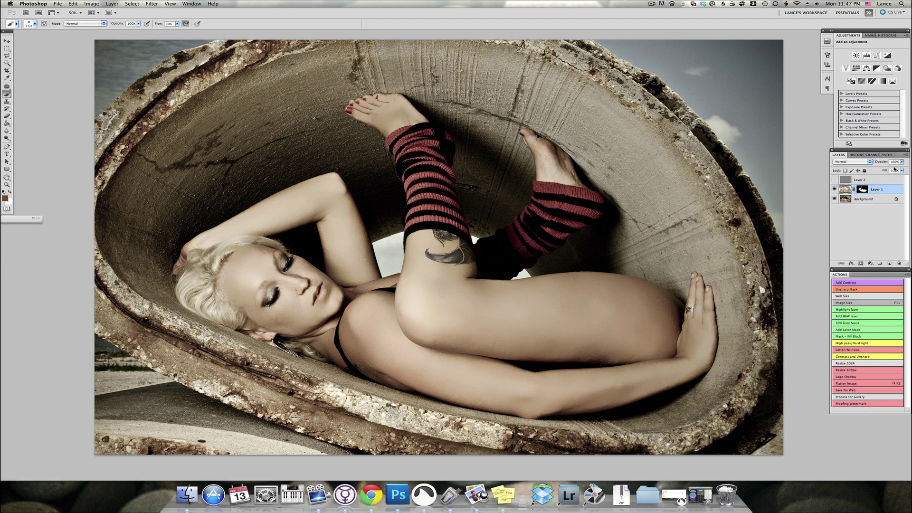
drag(884, 163, 871, 162)
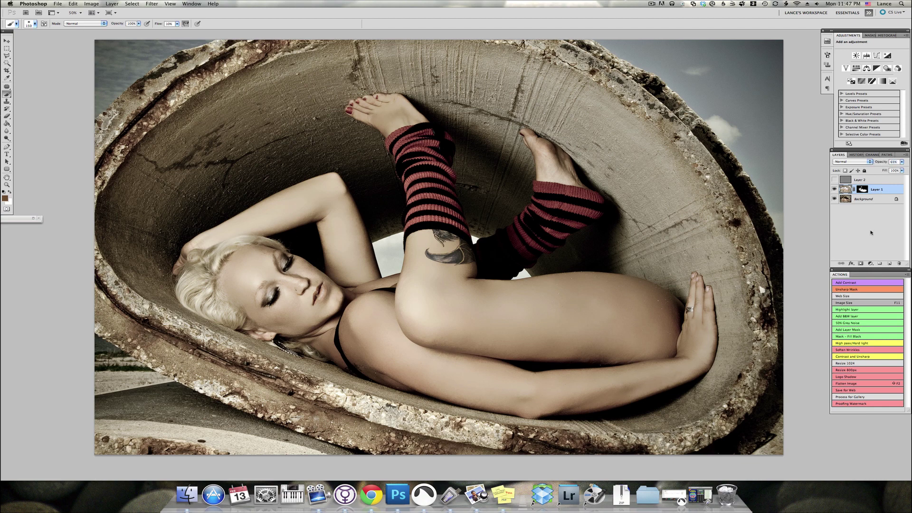